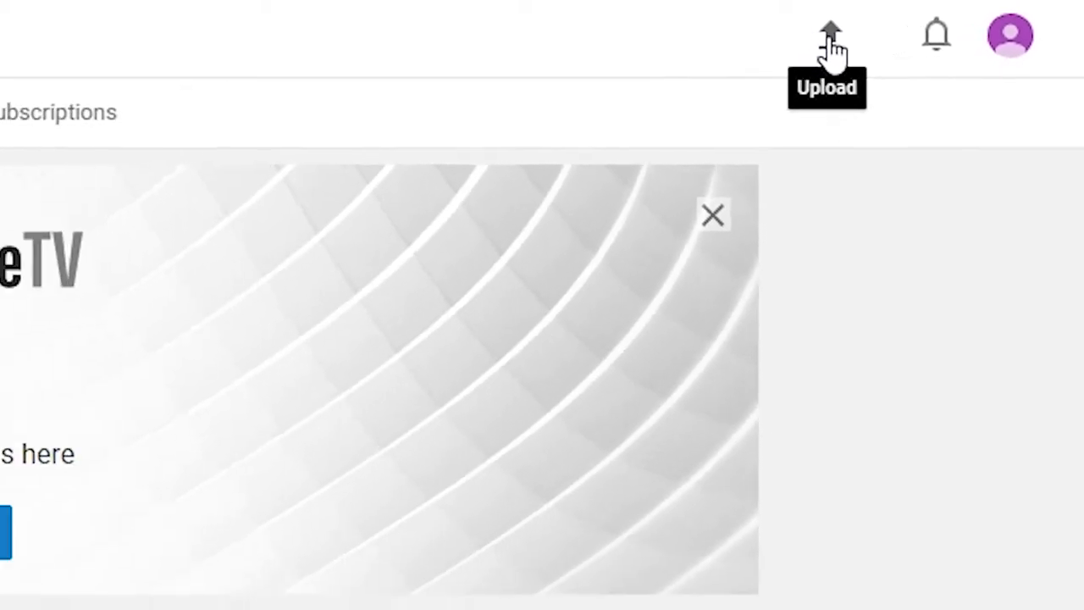
Step: Upload the video file Eric 1 from the Videos folder, keeping its privacy set to Public
{"action": "left_click", "coordinate": [781, 44]}
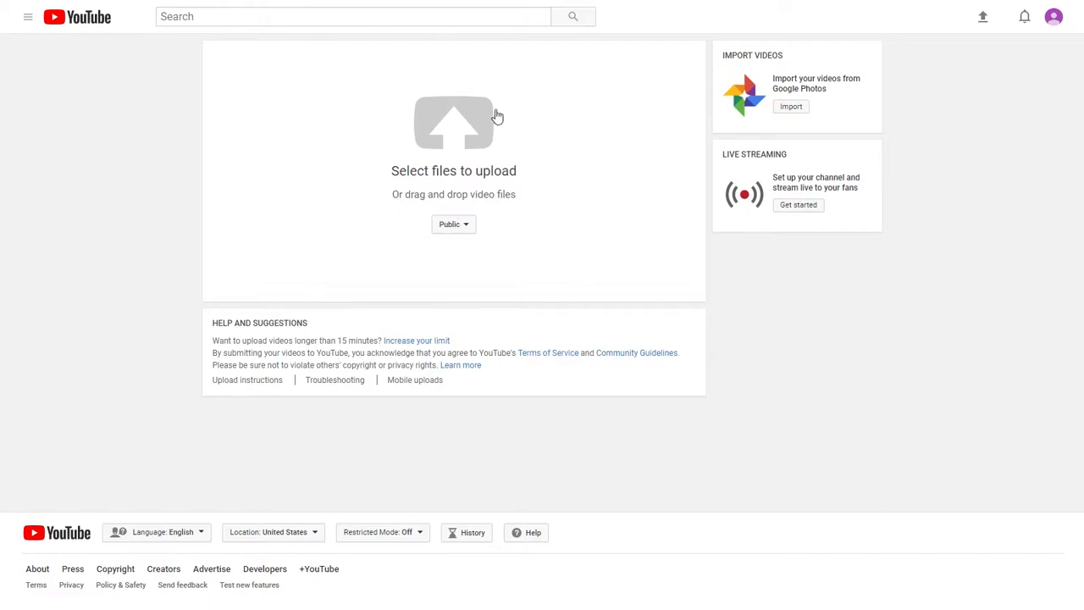
{"action": "left_click", "coordinate": [474, 181]}
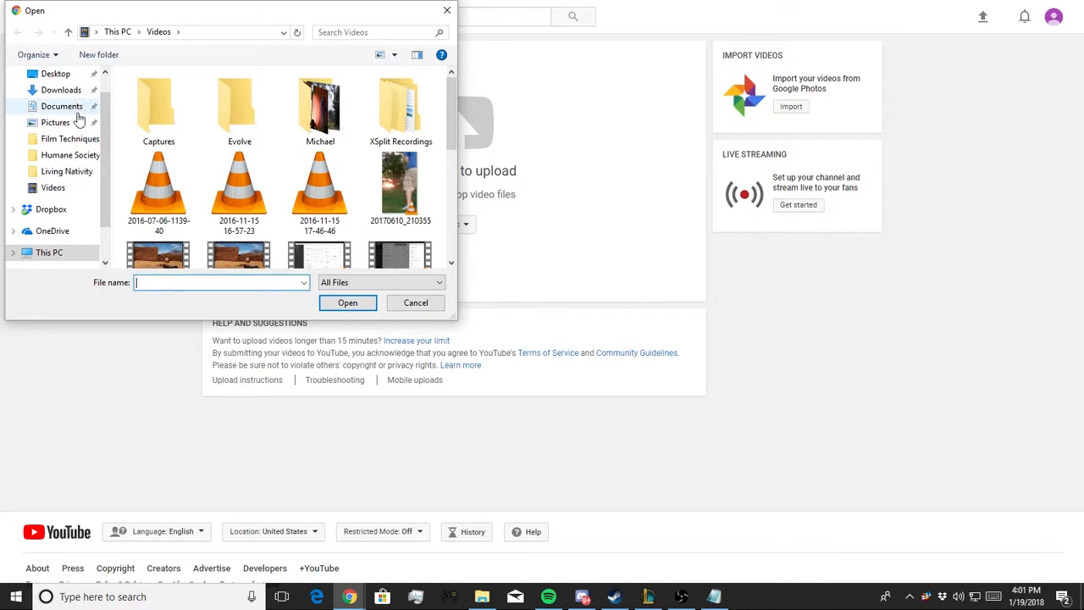
{"action": "left_click", "coordinate": [62, 195]}
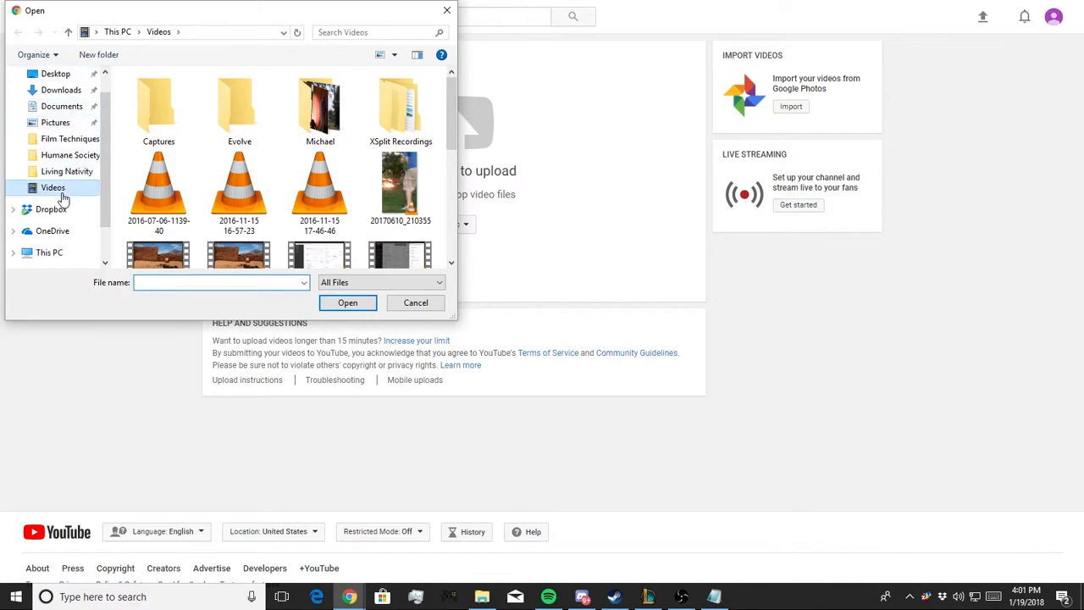
{"action": "scroll", "coordinate": [252, 193], "scroll_direction": "down", "scroll_amount": 5}
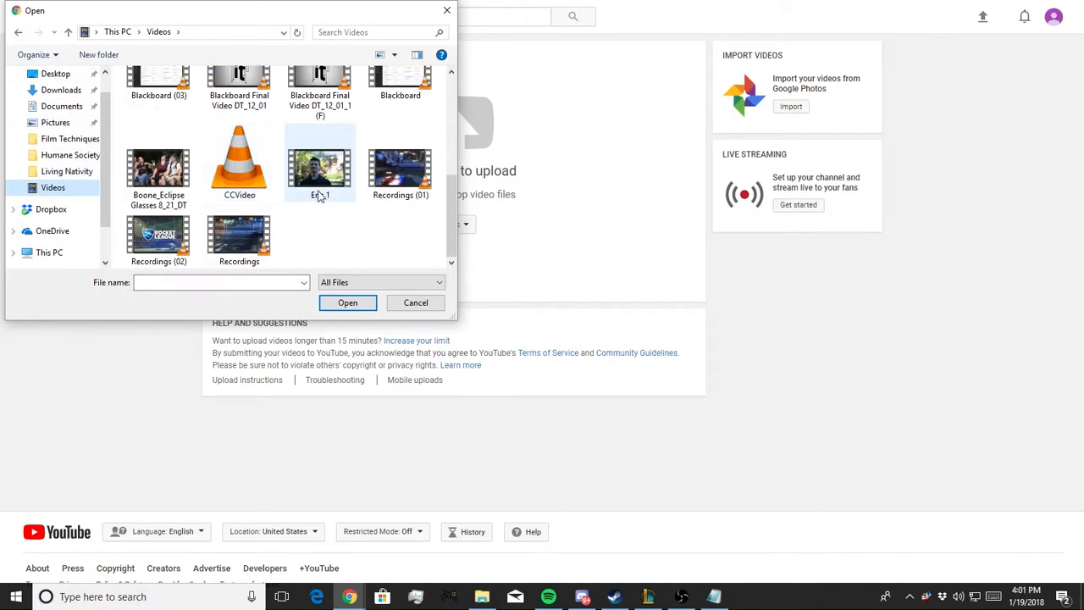
{"action": "left_click", "coordinate": [322, 193]}
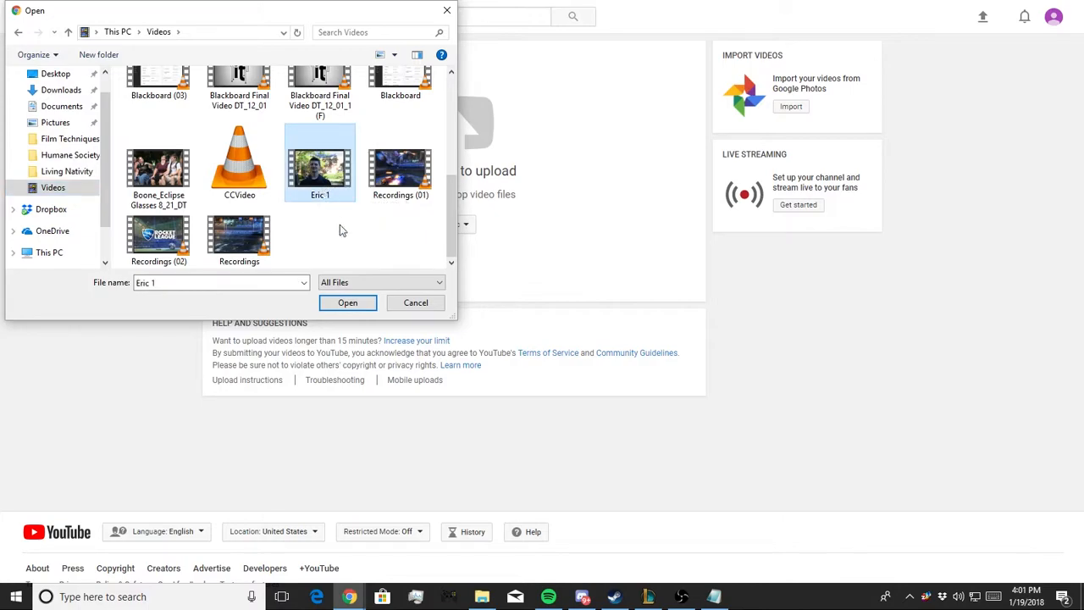
{"action": "left_click", "coordinate": [348, 303]}
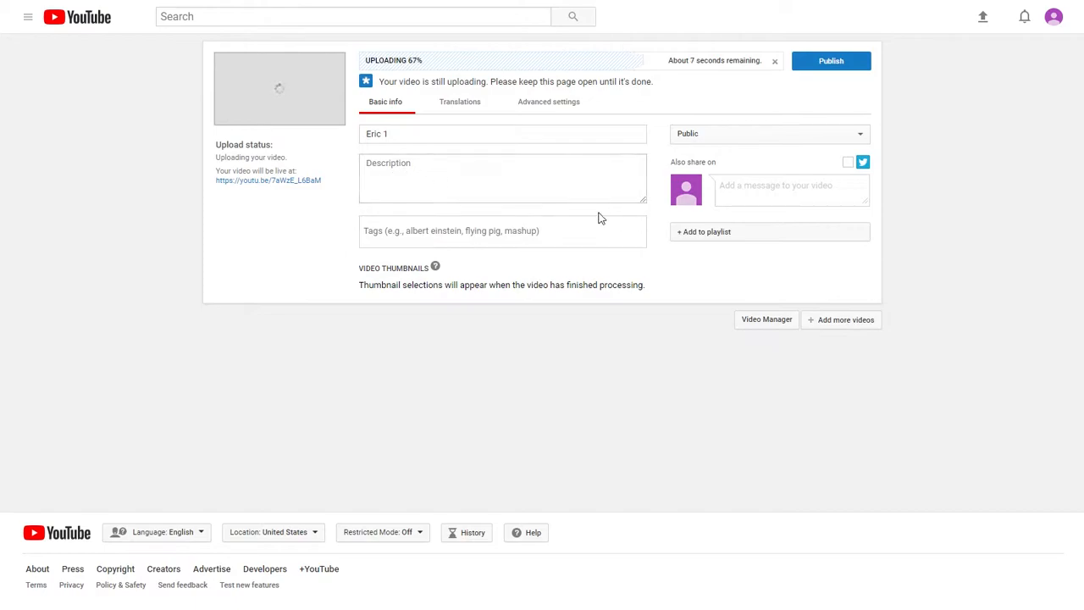
{"action": "left_click", "coordinate": [735, 133]}
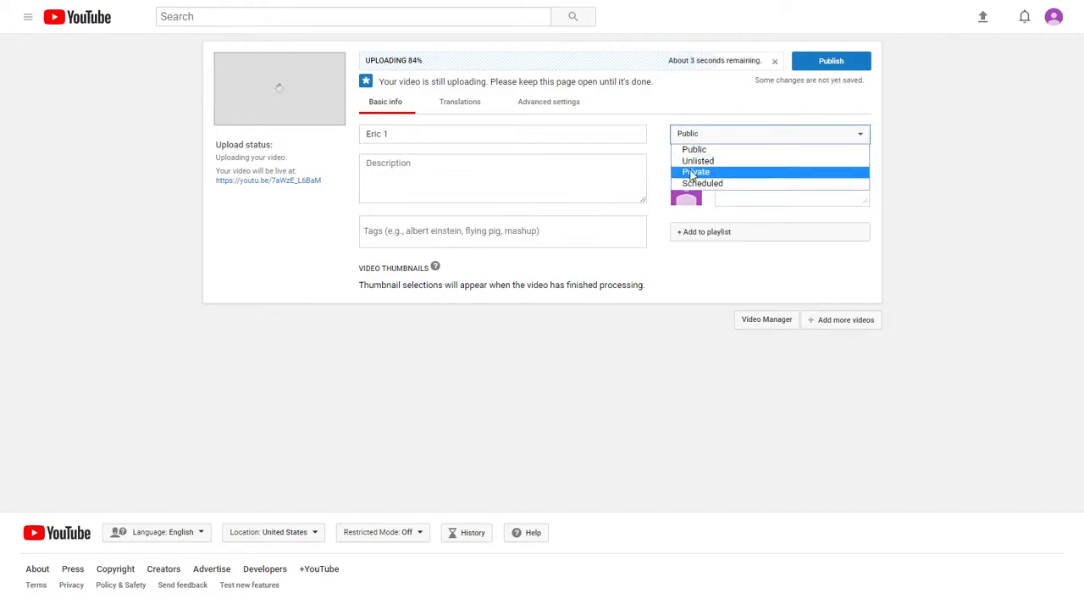
{"action": "left_click", "coordinate": [721, 133]}
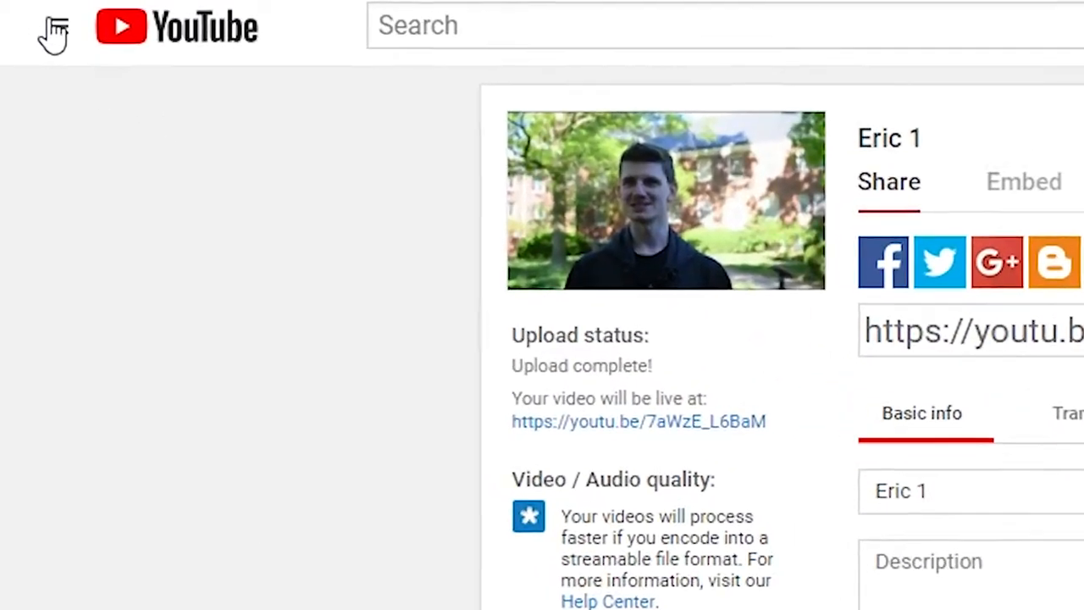
Step: Go to the channel page and open the Video Manager in Creator Studio
{"action": "left_click", "coordinate": [27, 16]}
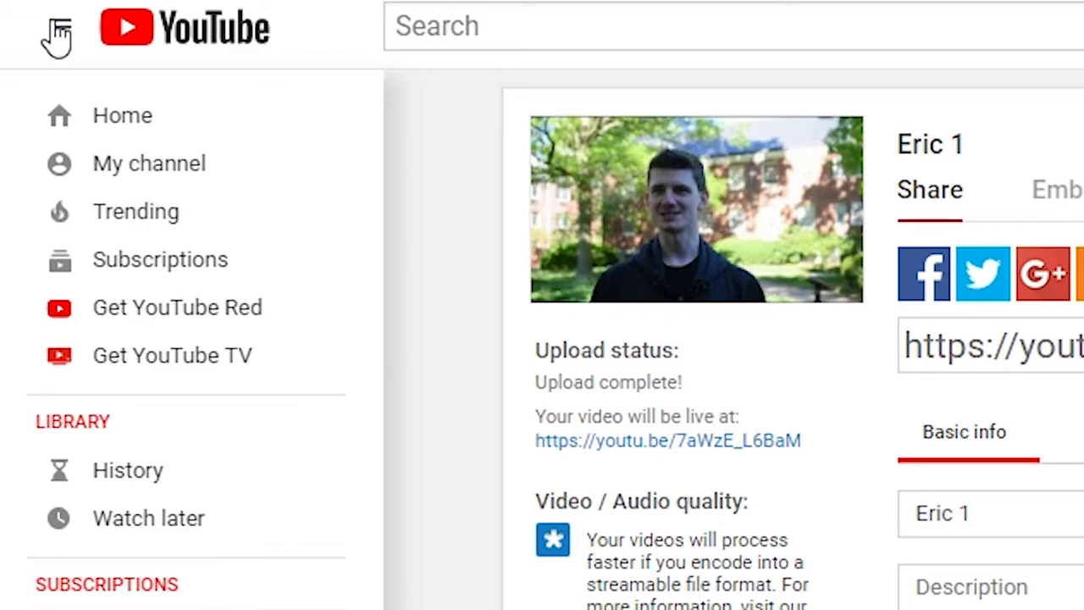
{"action": "left_click", "coordinate": [138, 180]}
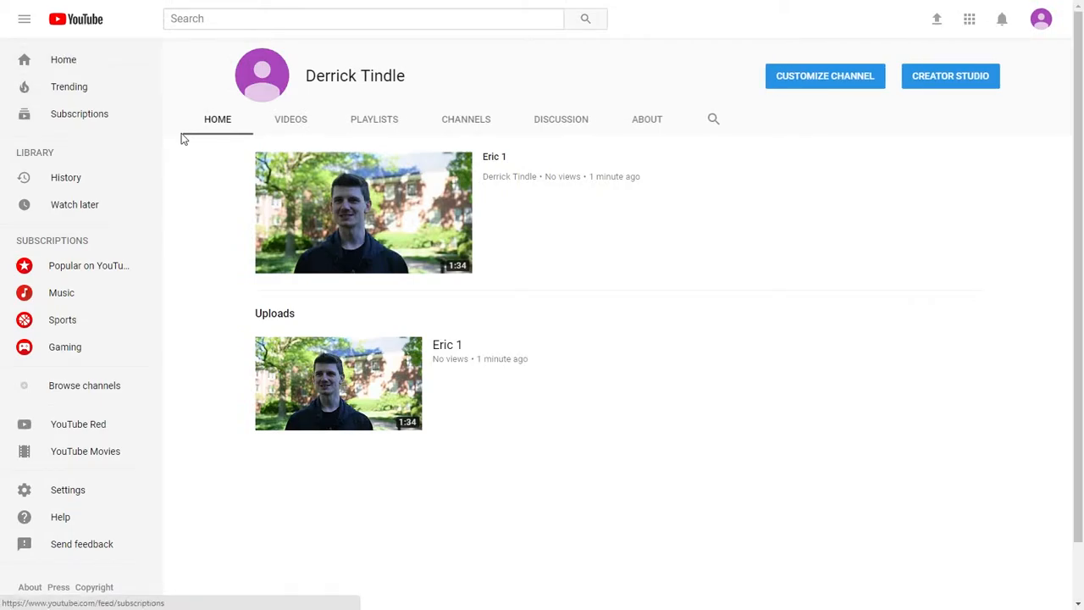
{"action": "left_click", "coordinate": [23, 20]}
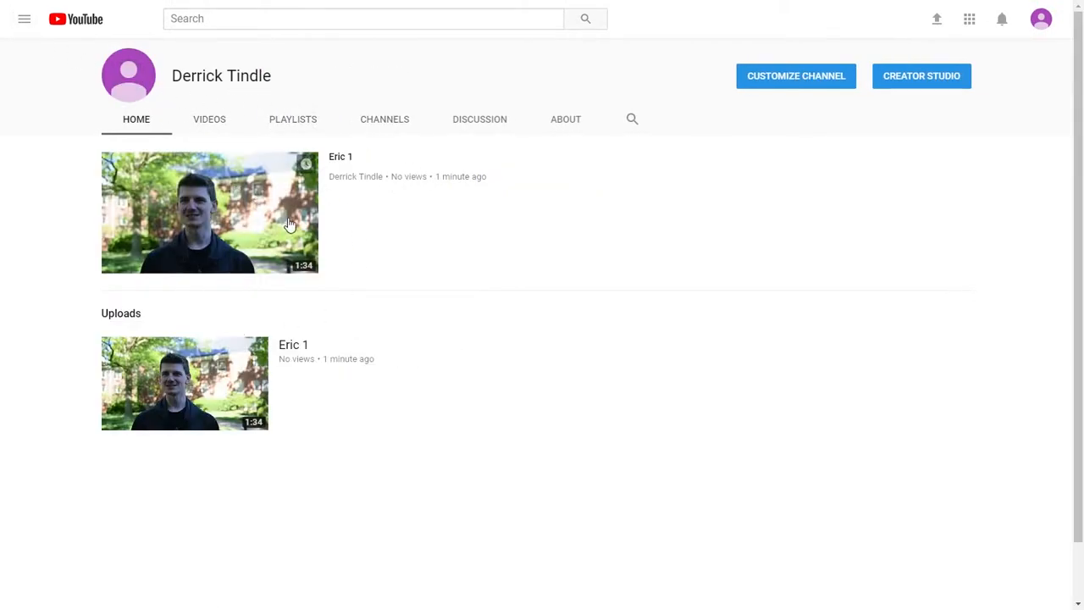
{"action": "left_click", "coordinate": [939, 91]}
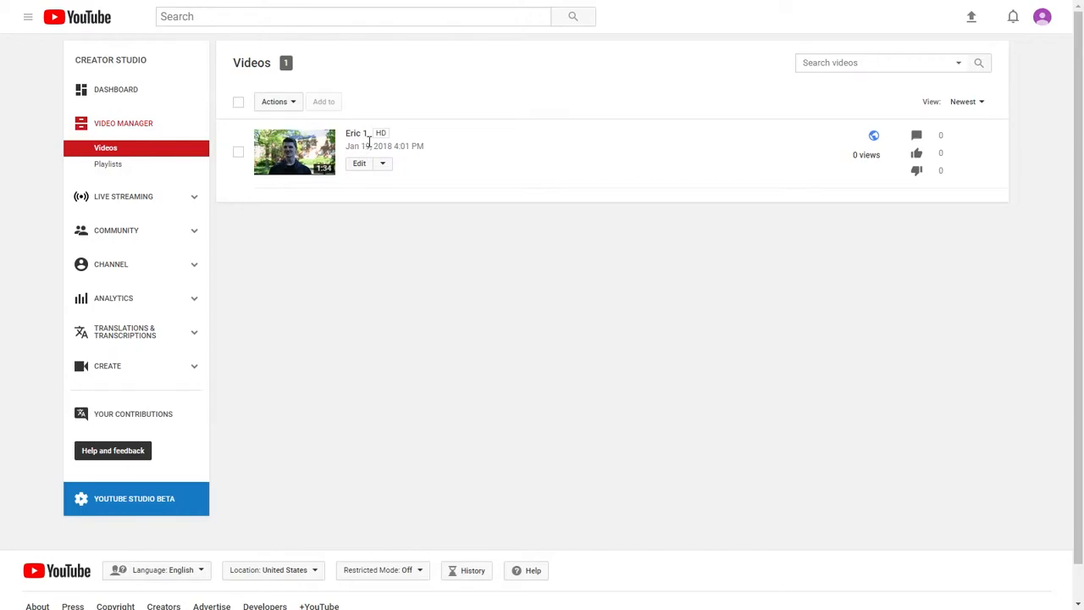
Step: Open the subtitle settings for the Eric 1 video and set the video language to English
{"action": "left_click", "coordinate": [387, 166]}
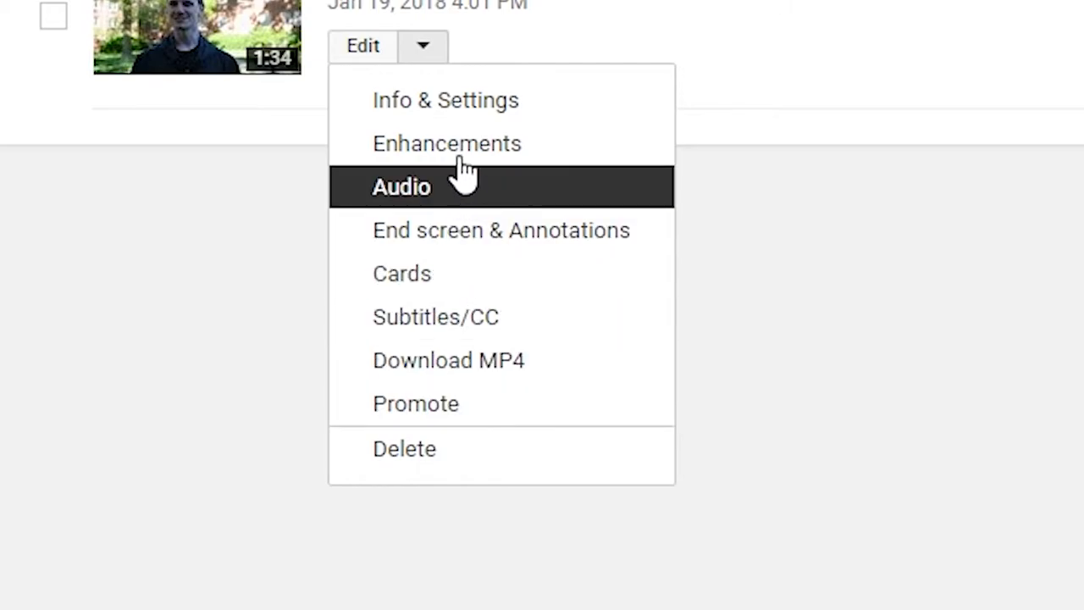
{"action": "left_click", "coordinate": [508, 335]}
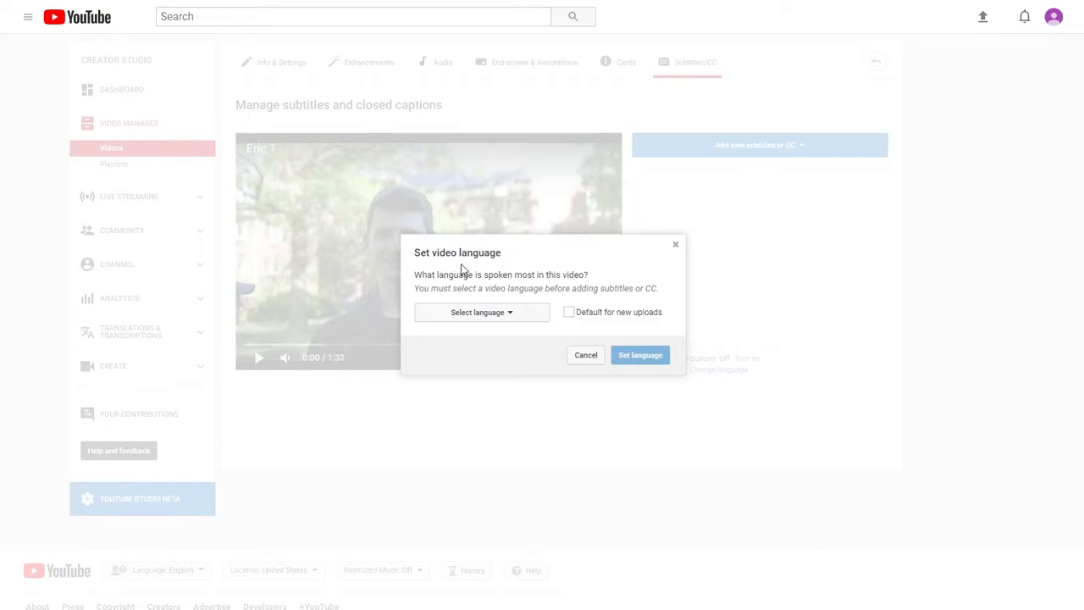
{"action": "left_click", "coordinate": [513, 321]}
{"action": "left_click", "coordinate": [488, 342]}
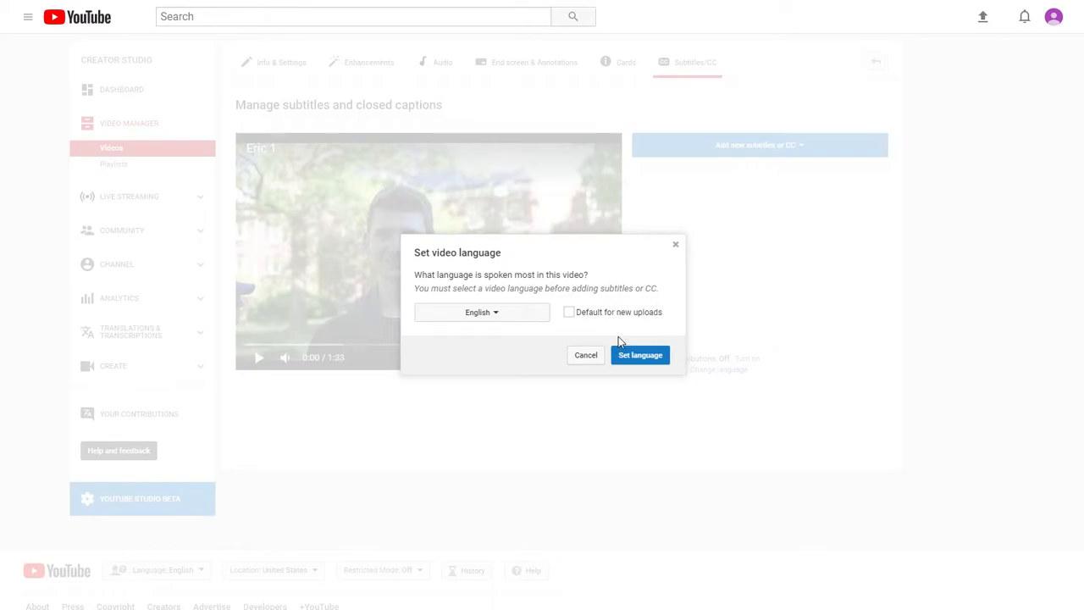
{"action": "left_click", "coordinate": [641, 362]}
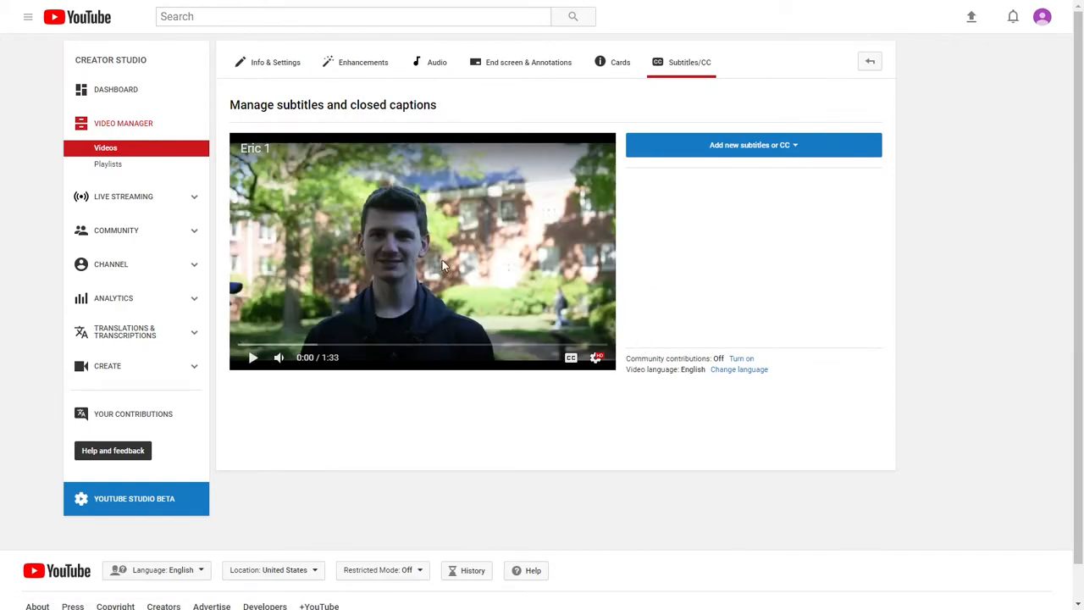
Step: Start a new English subtitle track using the method of creating new subtitles or CC
{"action": "left_click", "coordinate": [781, 149]}
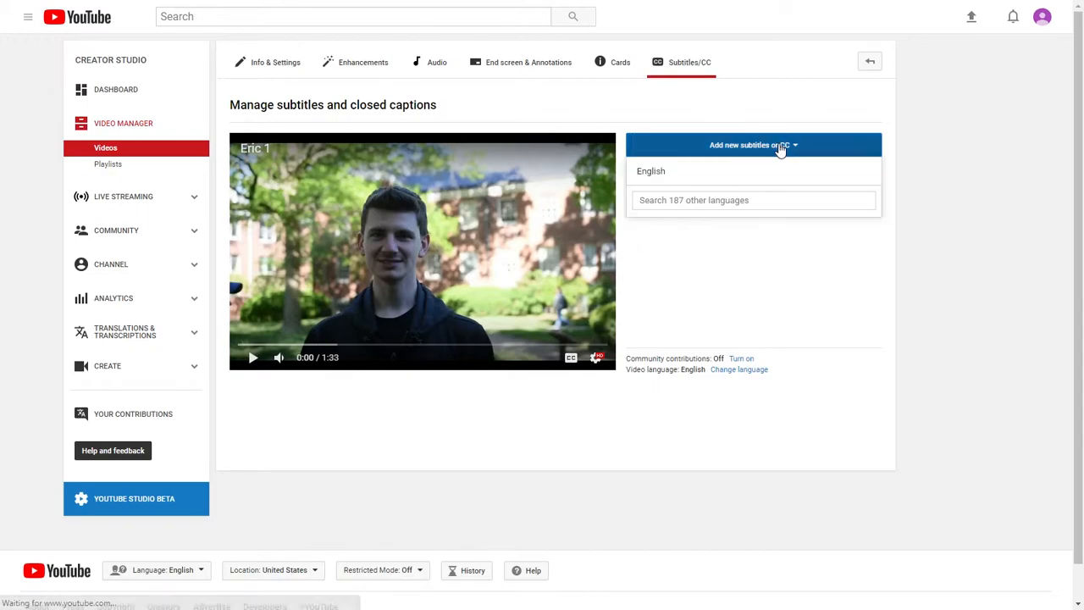
{"action": "left_click", "coordinate": [691, 176]}
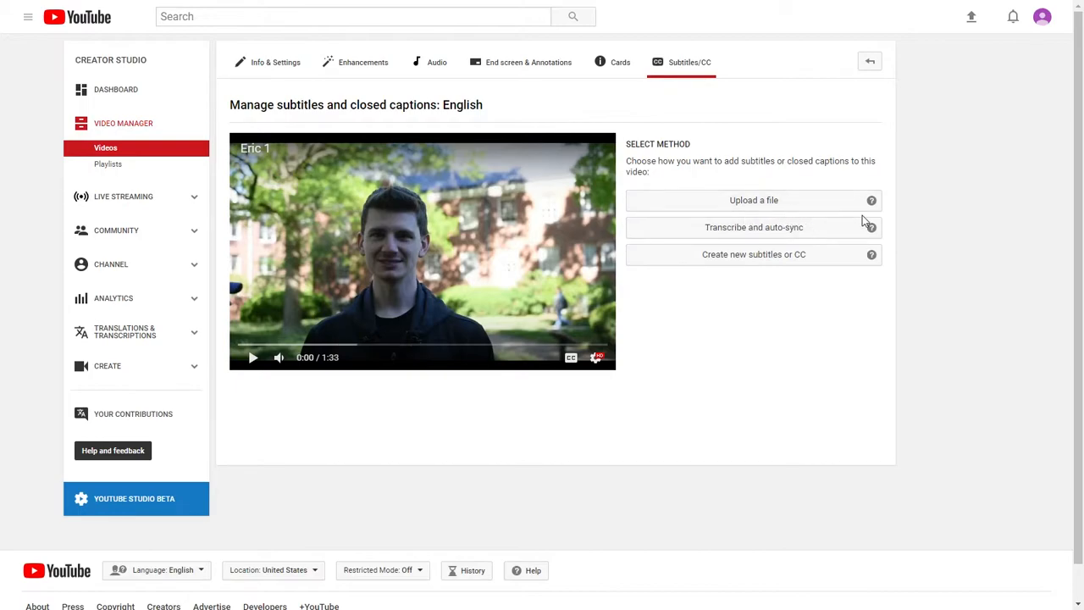
{"action": "left_click", "coordinate": [738, 266]}
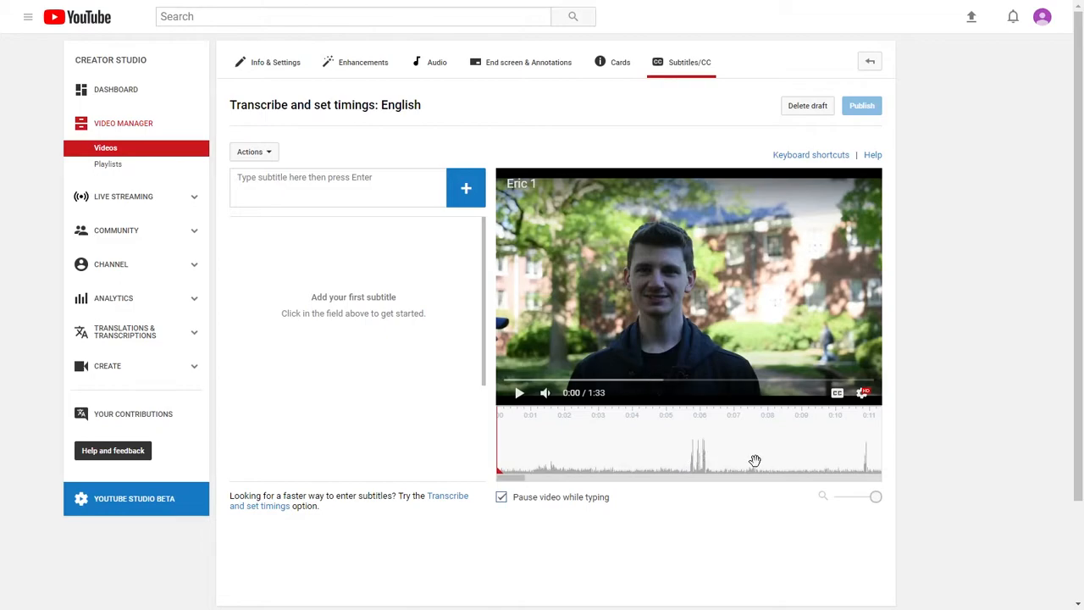
Step: Play the video around 0:11 to 0:15 to hear the sentence that needs captioning
{"action": "left_click_drag", "start_coordinate": [810, 457], "coordinate": [580, 463]}
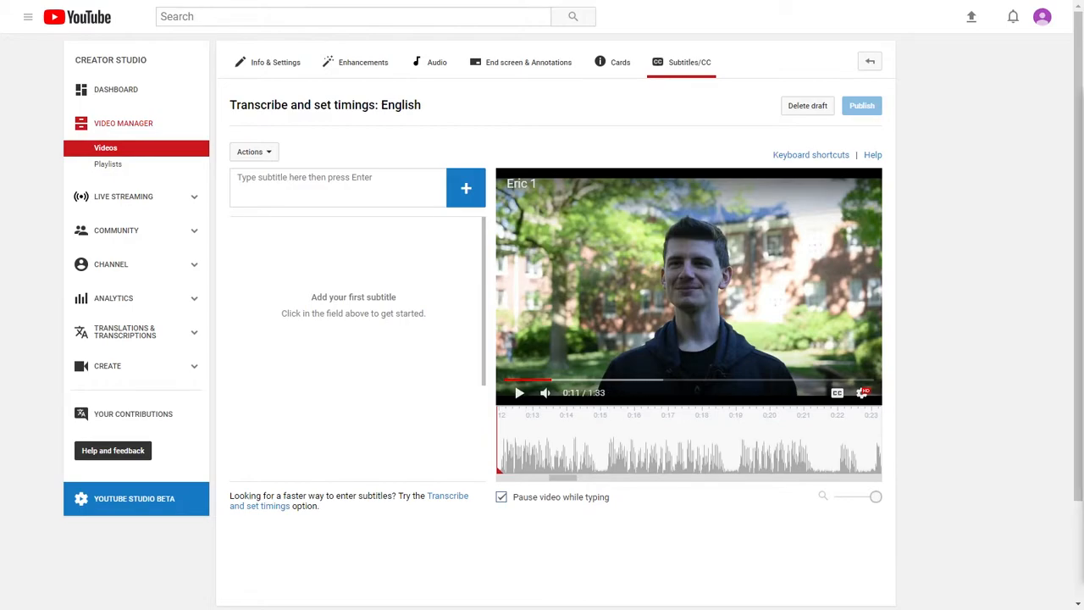
{"action": "left_click", "coordinate": [519, 394]}
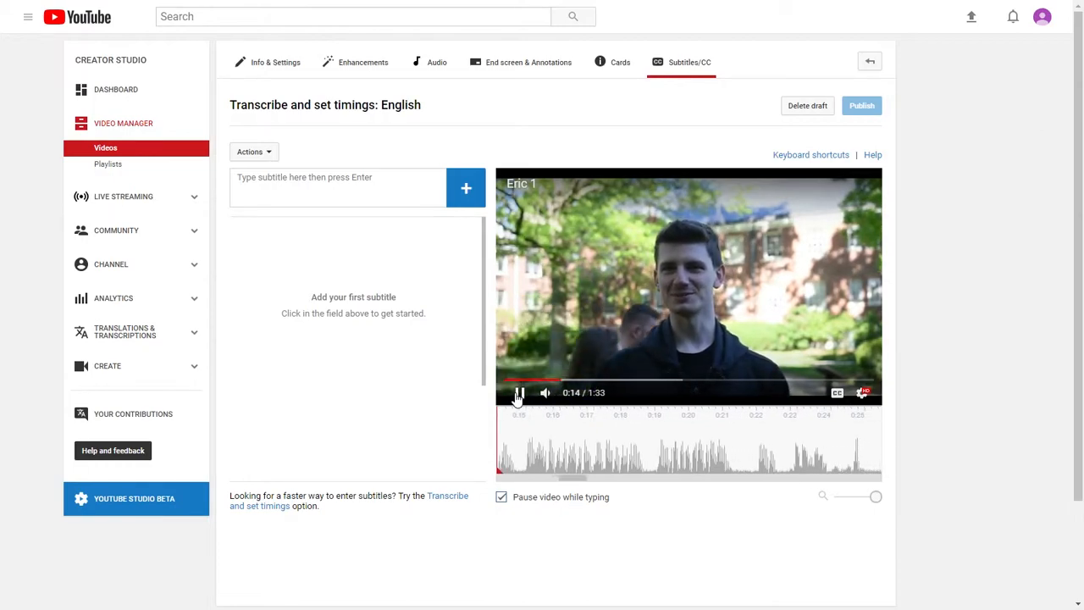
{"action": "left_click", "coordinate": [519, 394]}
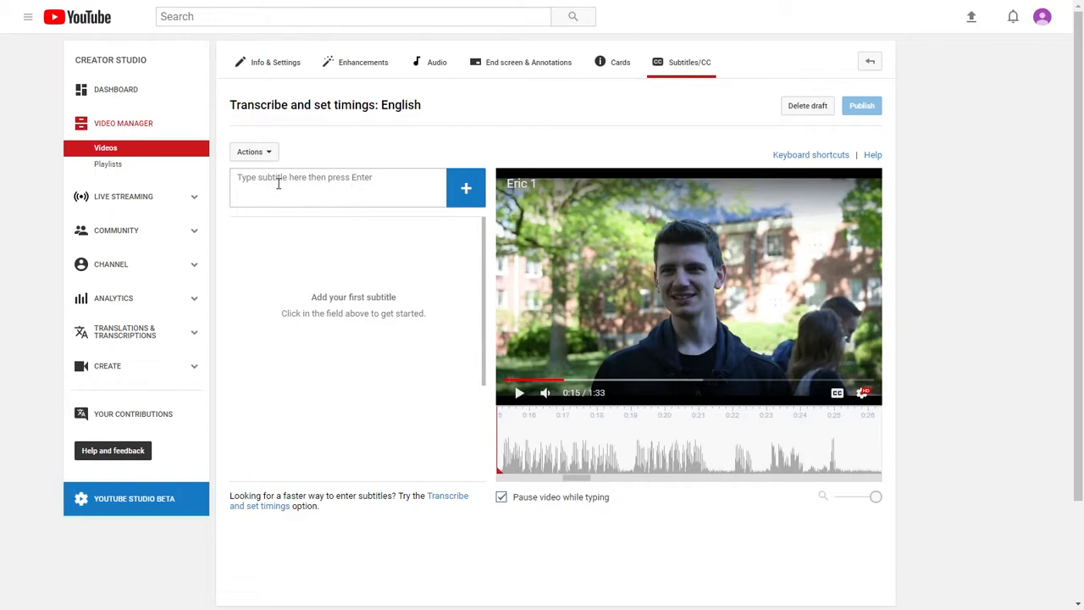
{"action": "left_click", "coordinate": [237, 178]}
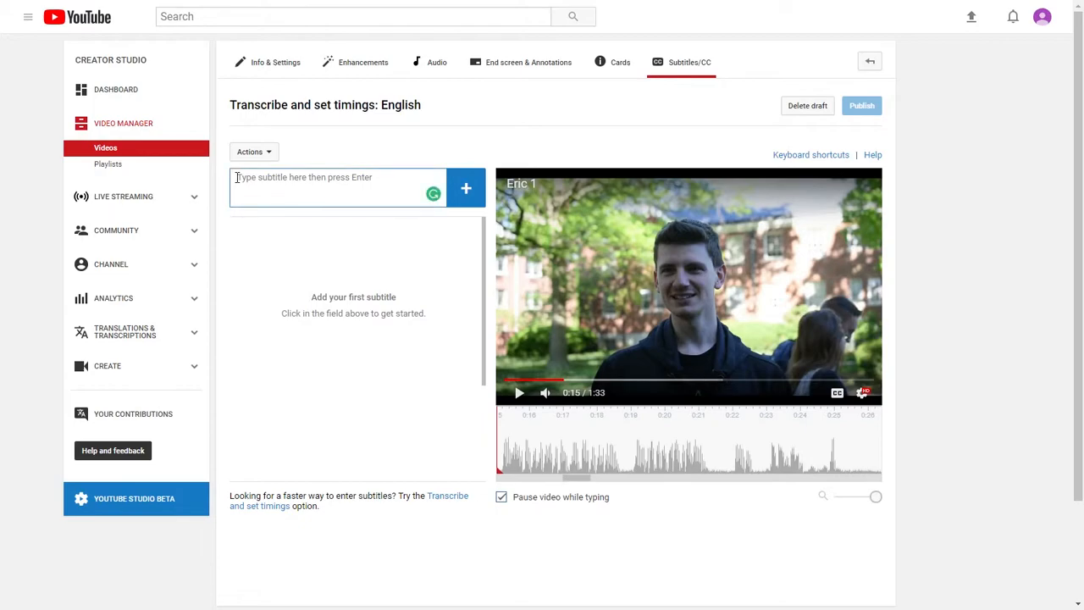
{"action": "left_click_drag", "start_coordinate": [537, 442], "coordinate": [648, 442]}
{"action": "left_click", "coordinate": [520, 393]}
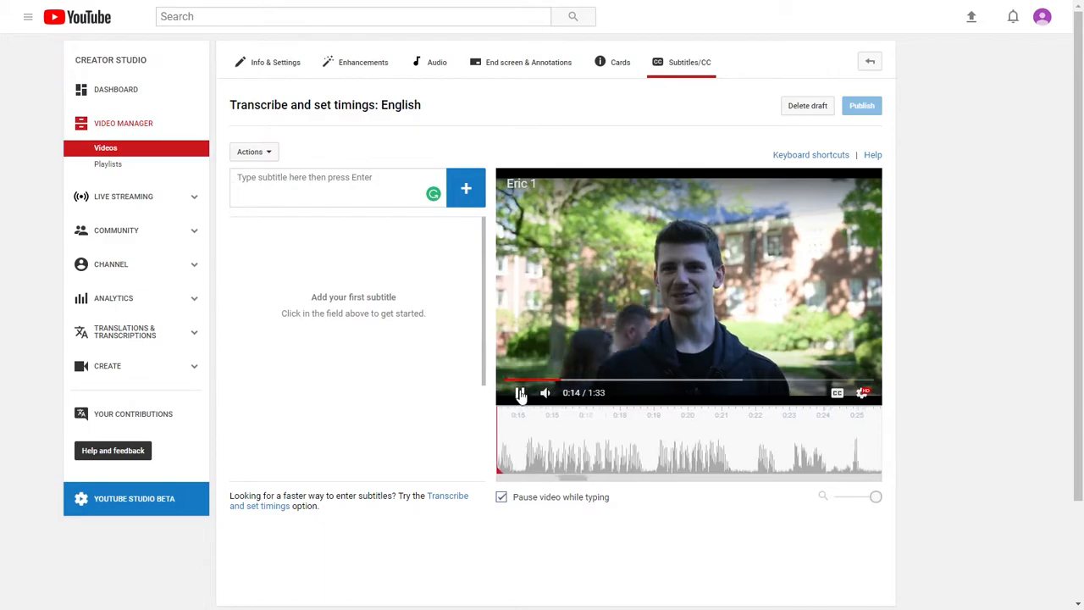
{"action": "left_click", "coordinate": [520, 393]}
Step: Enter the subtitle text "My favorite thing about online classes, is the flexibility."
{"action": "left_click", "coordinate": [383, 196]}
{"action": "type", "text": "My"}
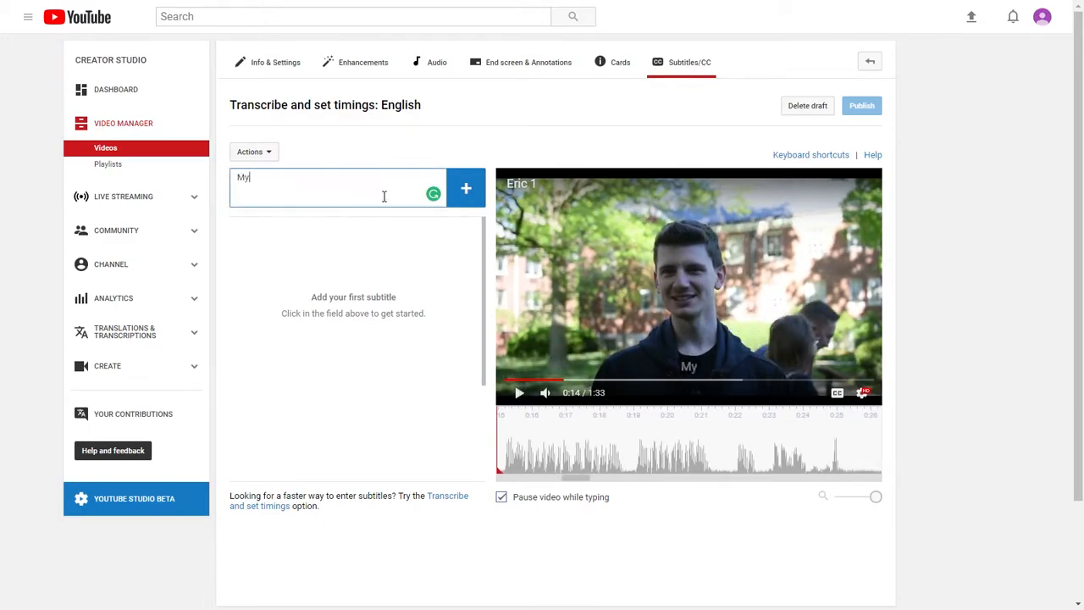
{"action": "type", "text": " favorite thing a"}
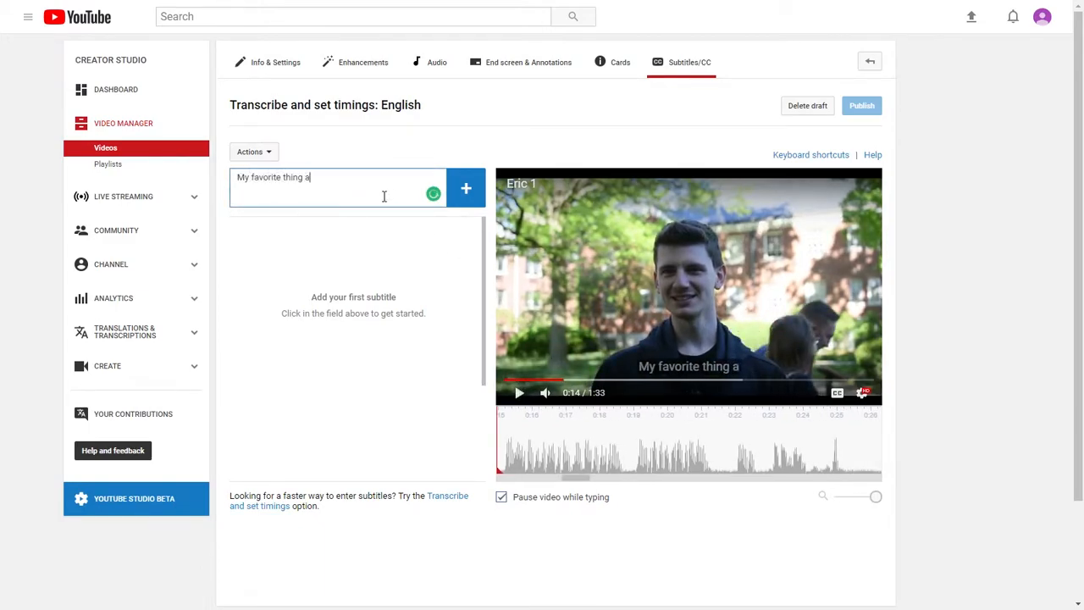
{"action": "type", "text": "bout online classe"}
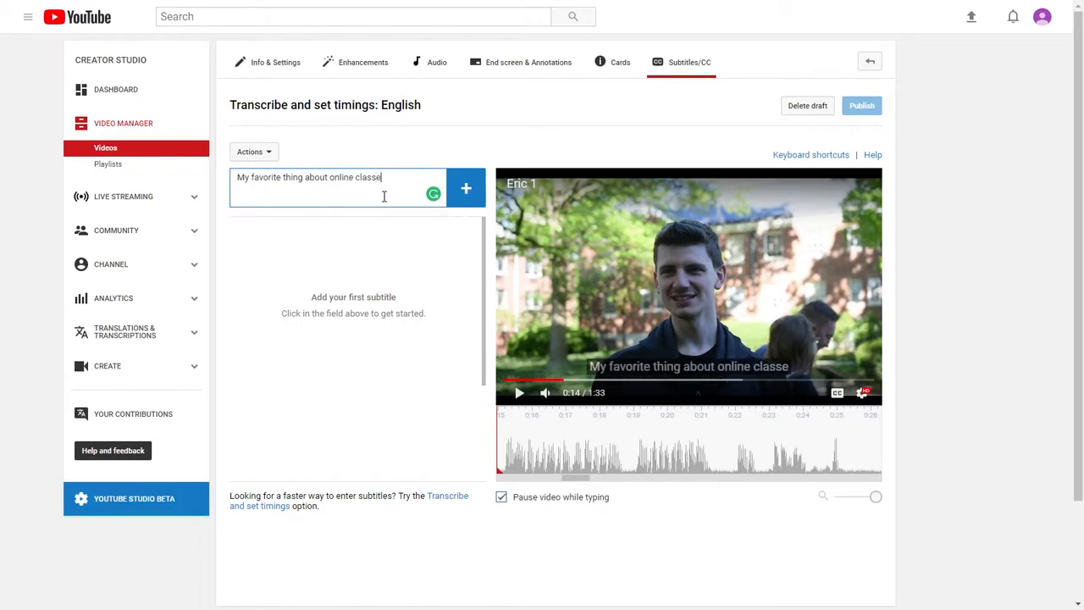
{"action": "type", "text": "s, is the"}
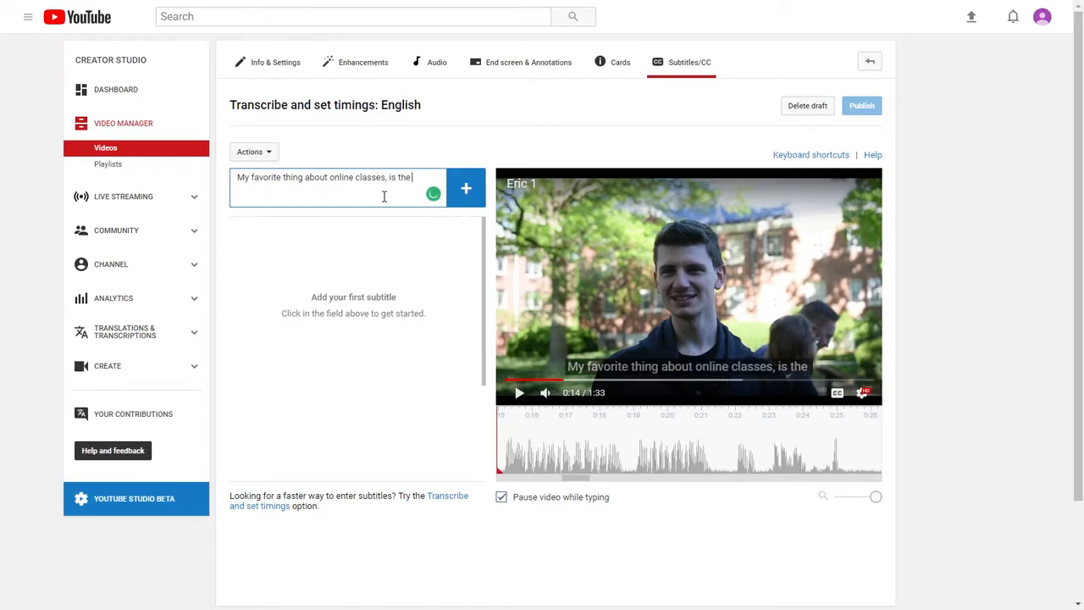
{"action": "type", "text": " flexibility"}
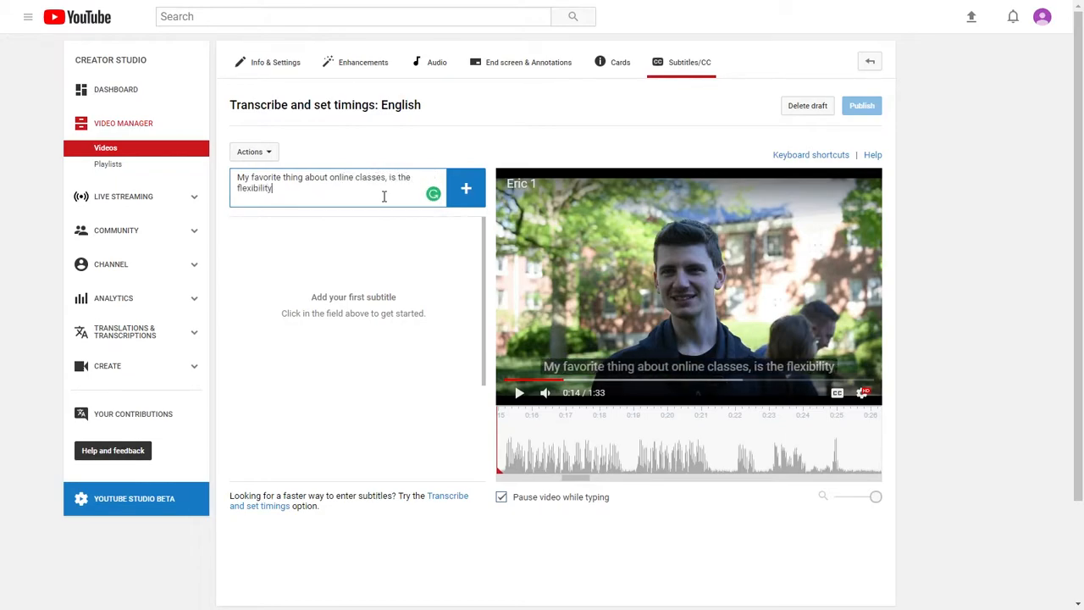
{"action": "type", "text": "."}
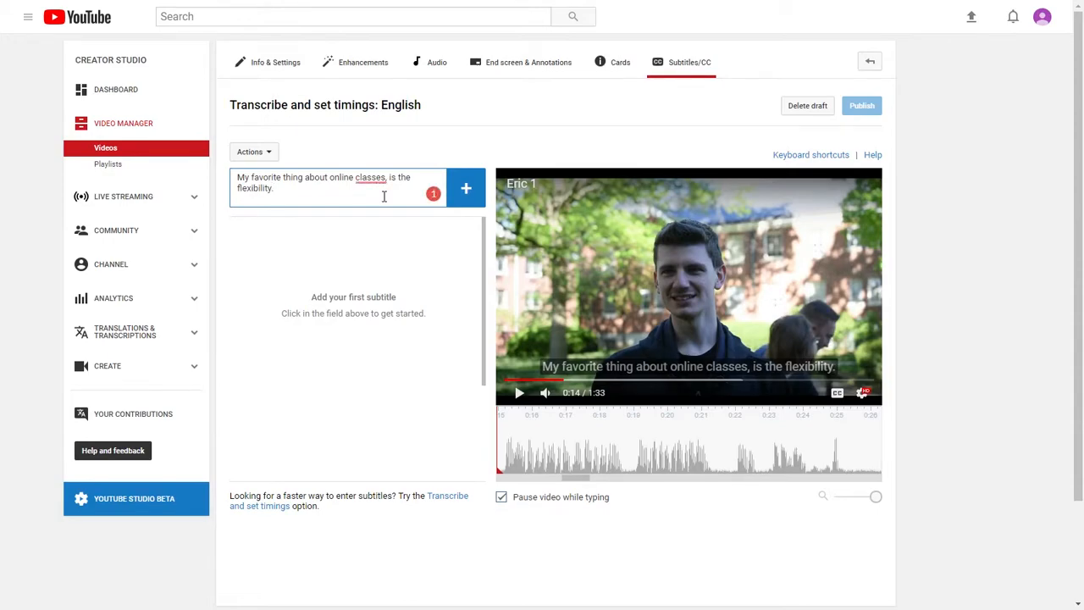
Step: Accept the suggested removal of the comma after "classes" and add the subtitle to the track
{"action": "mouse_move", "coordinate": [370, 184]}
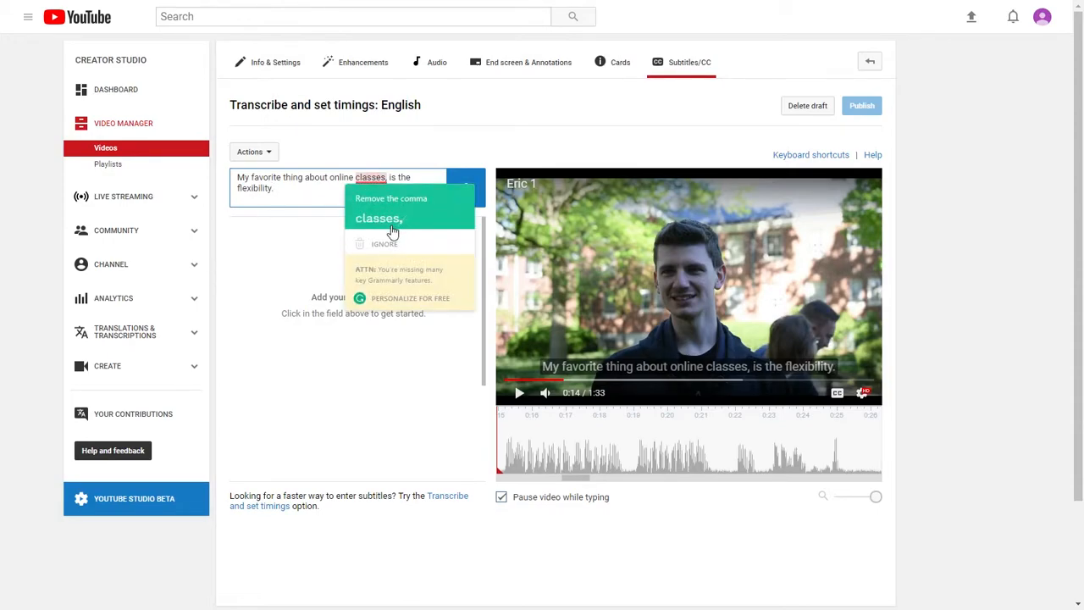
{"action": "left_click", "coordinate": [360, 222]}
{"action": "left_click", "coordinate": [390, 205]}
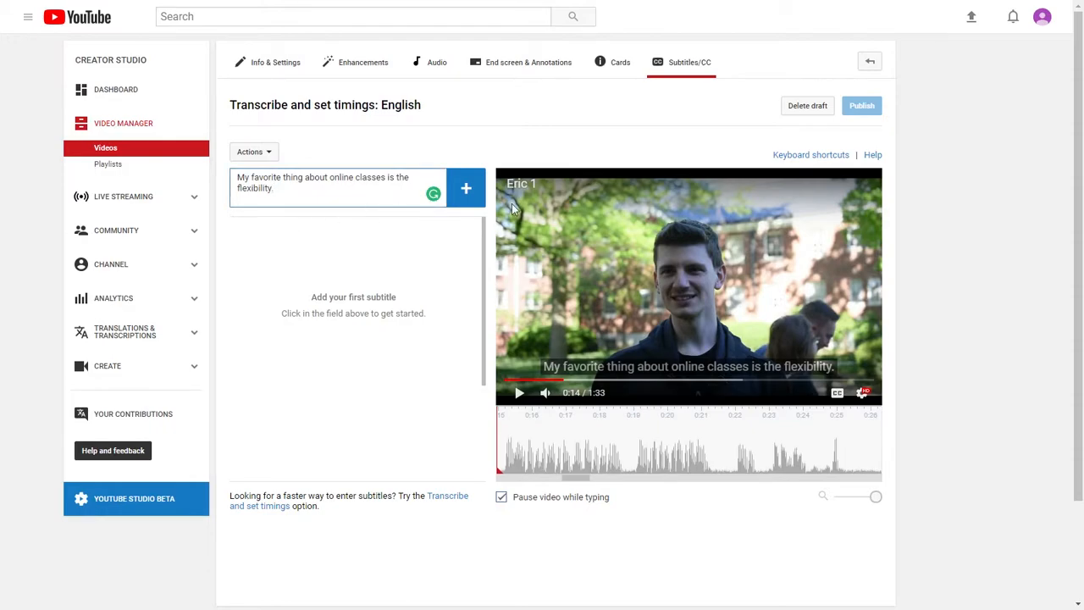
{"action": "left_click", "coordinate": [469, 190]}
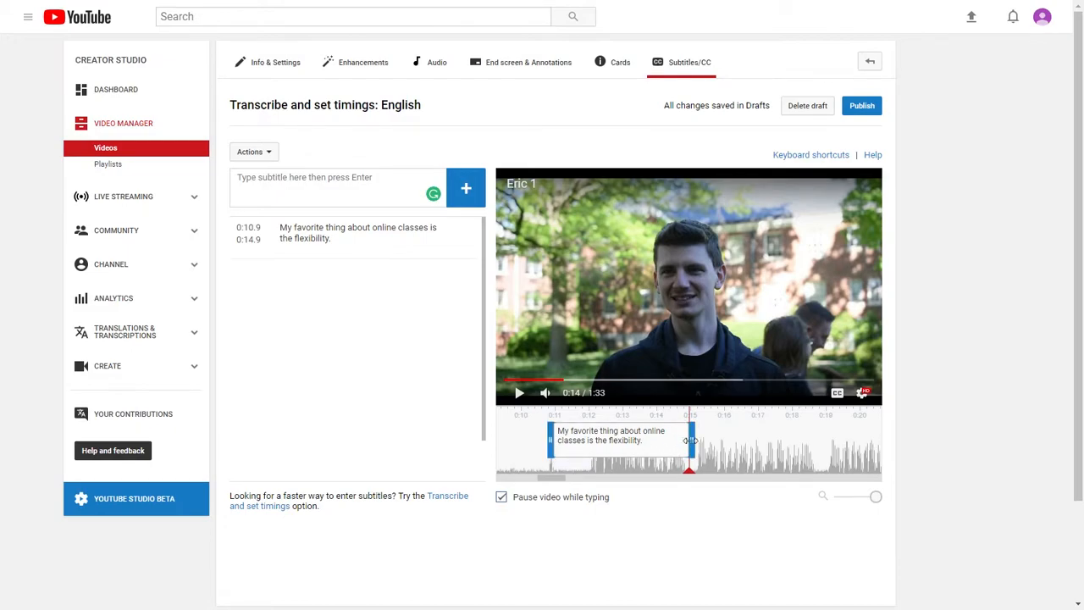
Step: Move the subtitle's start time on the timeline to 0:12.0, where the speech begins
{"action": "left_click_drag", "start_coordinate": [548, 448], "coordinate": [586, 452]}
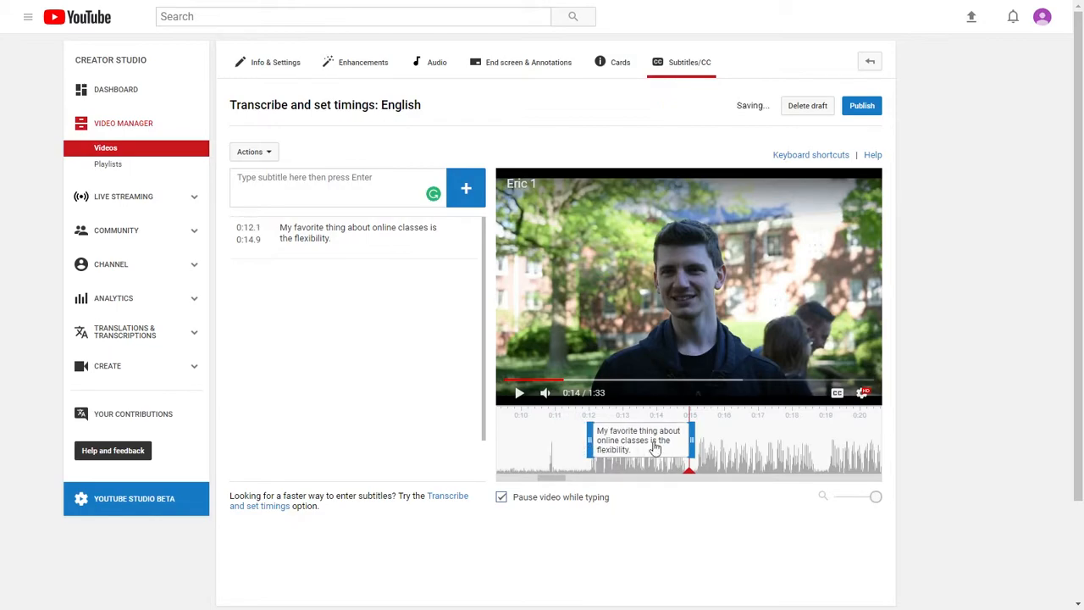
{"action": "left_click_drag", "start_coordinate": [740, 429], "coordinate": [842, 437]}
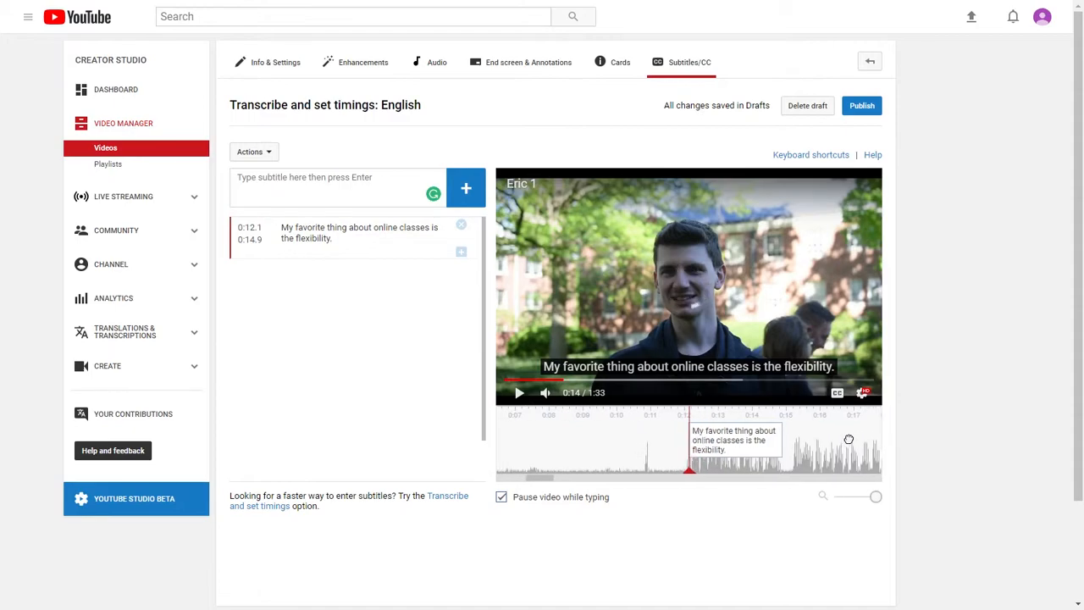
{"action": "left_click_drag", "start_coordinate": [686, 432], "coordinate": [682, 432]}
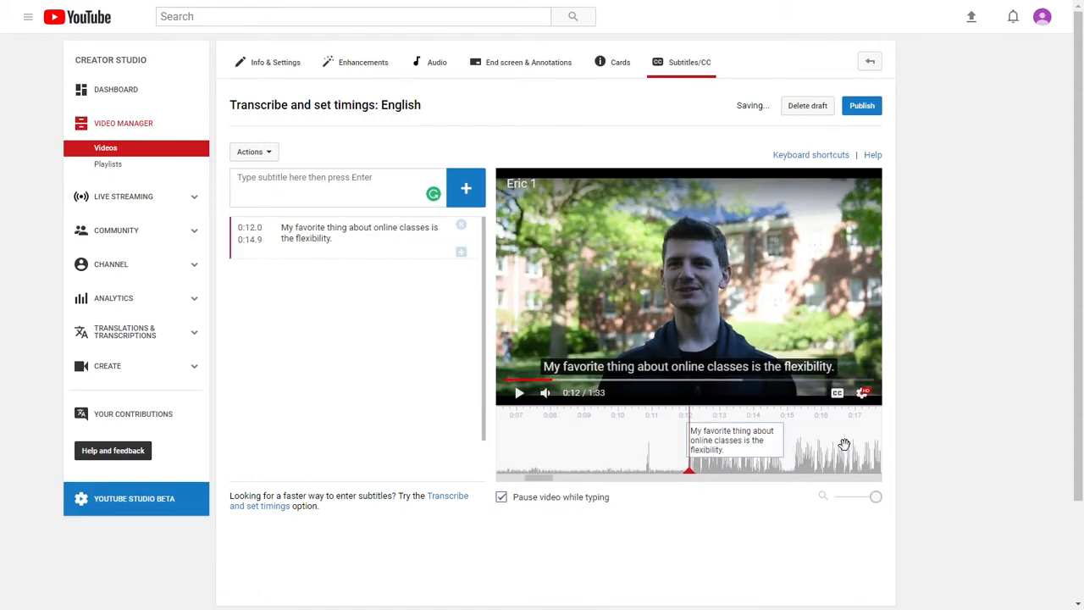
Step: Play back the segment from just before the subtitle to check its timing and toggle closed captions in the preview
{"action": "left_click_drag", "start_coordinate": [828, 453], "coordinate": [840, 453]}
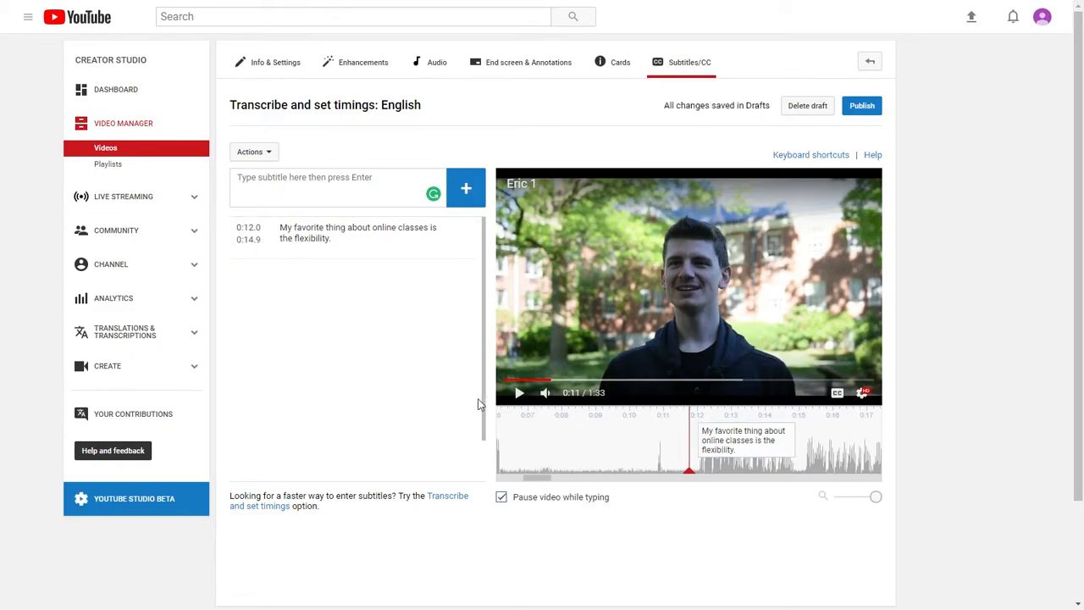
{"action": "left_click", "coordinate": [519, 392]}
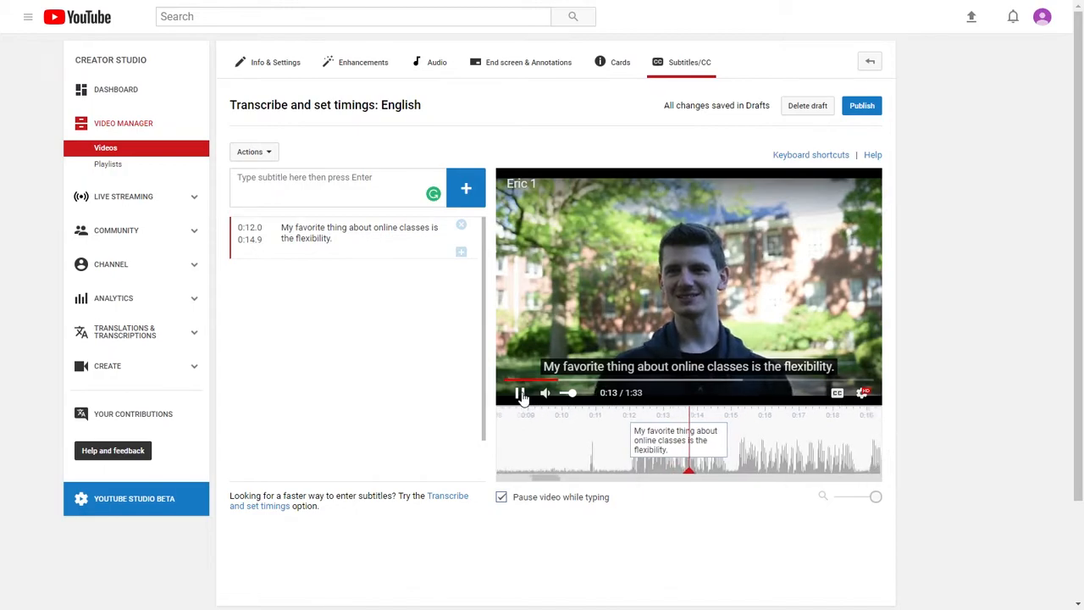
{"action": "left_click", "coordinate": [520, 394]}
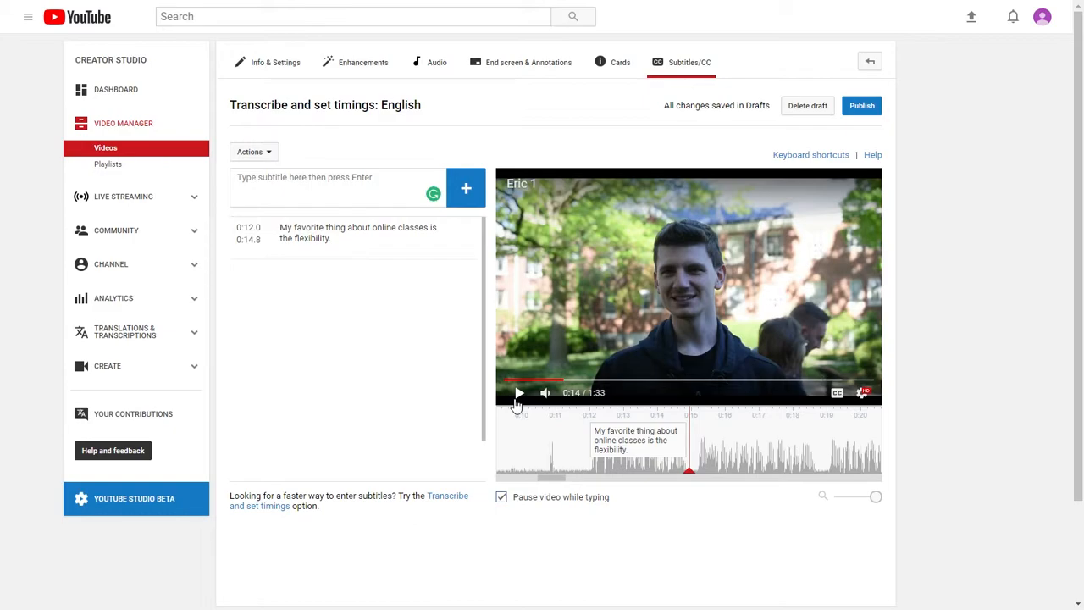
{"action": "left_click", "coordinate": [837, 395]}
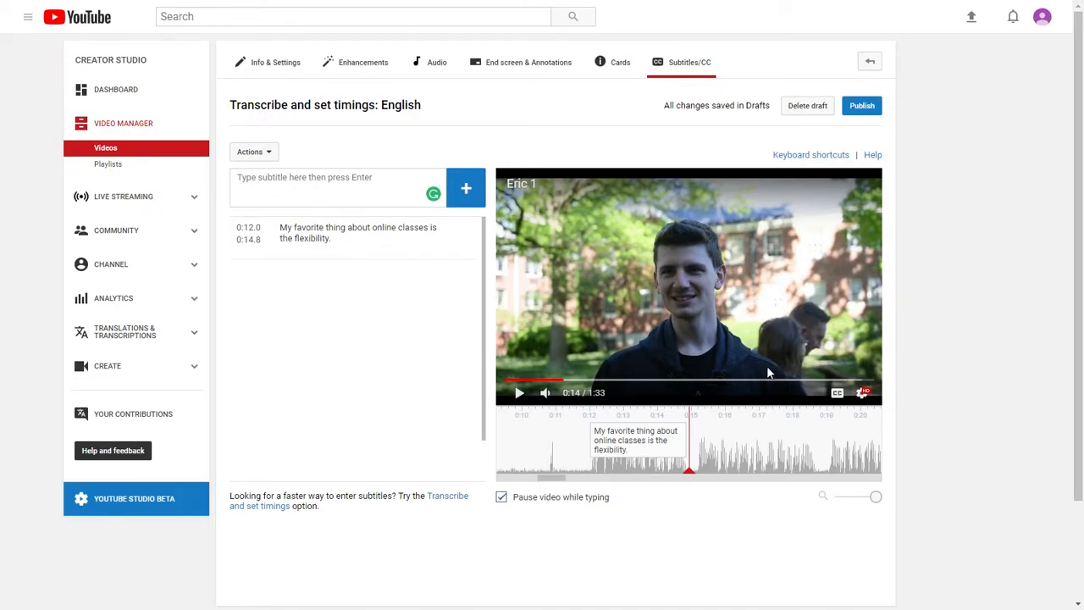